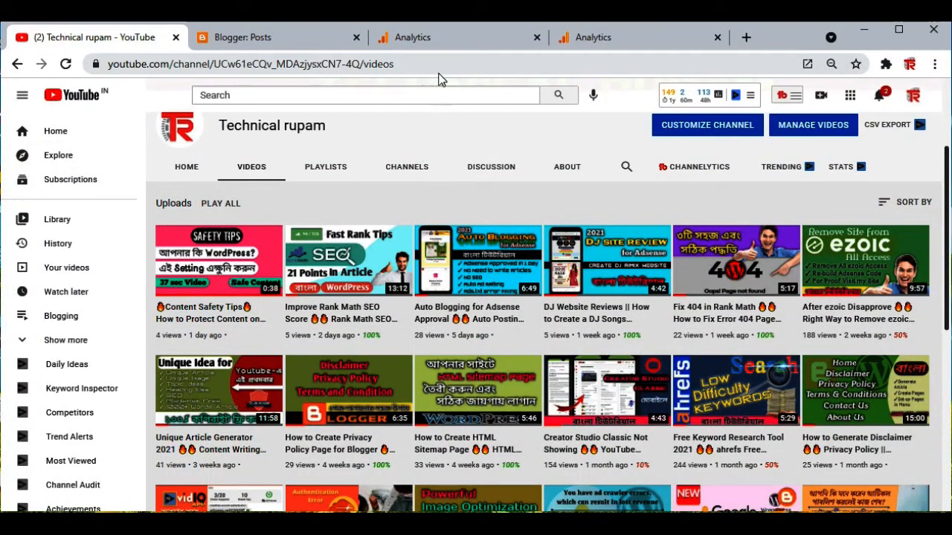
{"action": "left_click", "coordinate": [476, 39]}
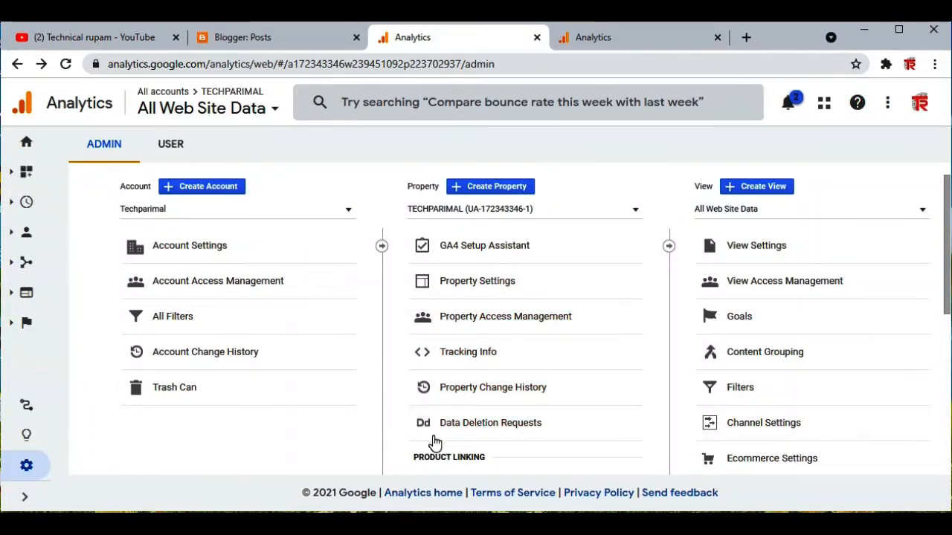
{"action": "left_click", "coordinate": [625, 35]}
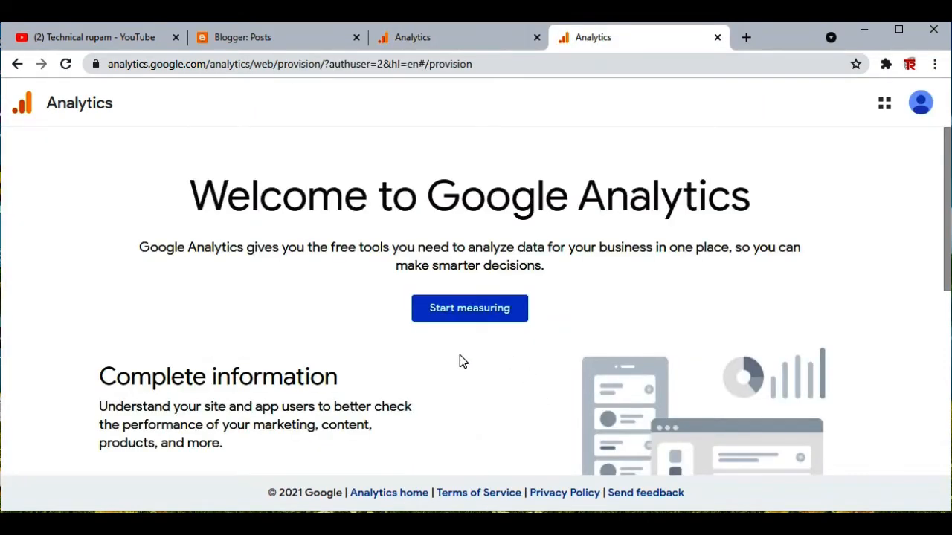
{"action": "left_click", "coordinate": [470, 40]}
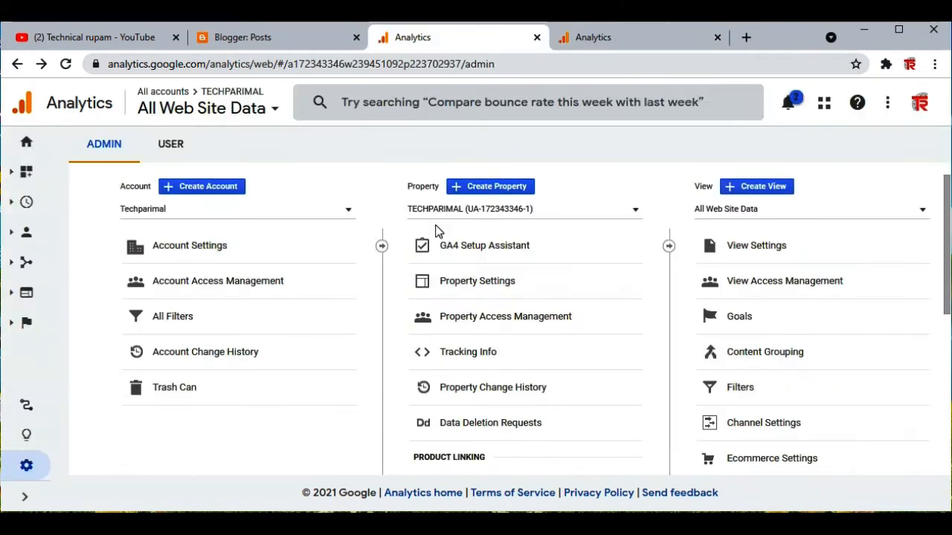
Start setting up a new Google Analytics account for measurement and fill in the required account name.
{"action": "left_click", "coordinate": [642, 35]}
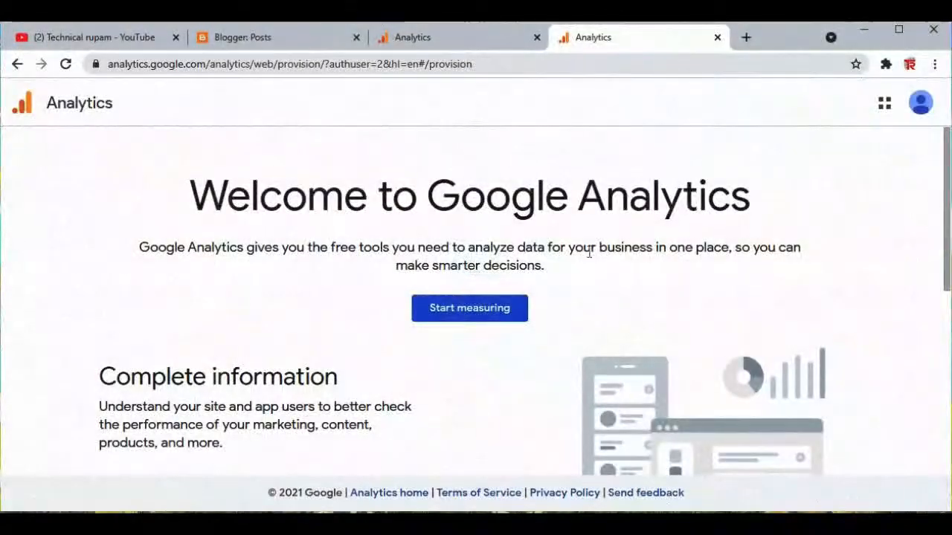
{"action": "left_click", "coordinate": [490, 318]}
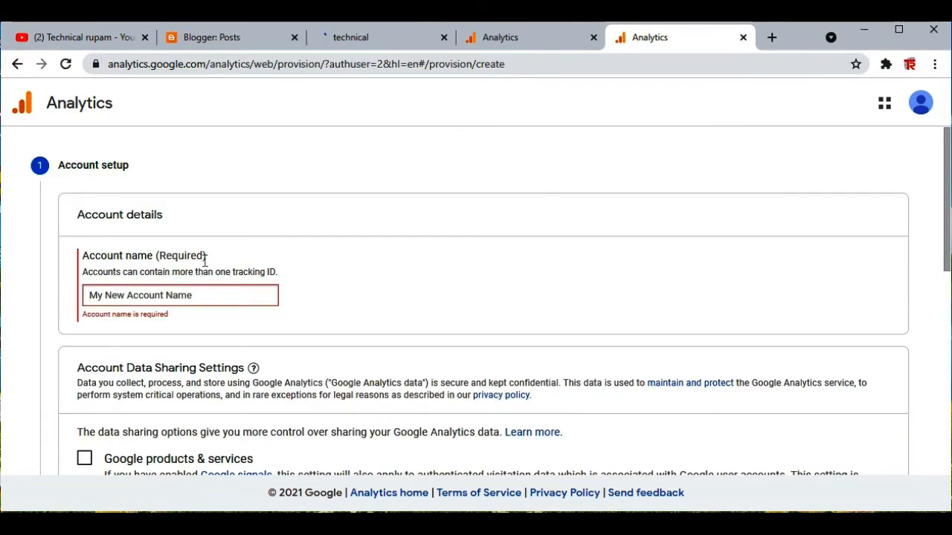
{"action": "left_click", "coordinate": [187, 296]}
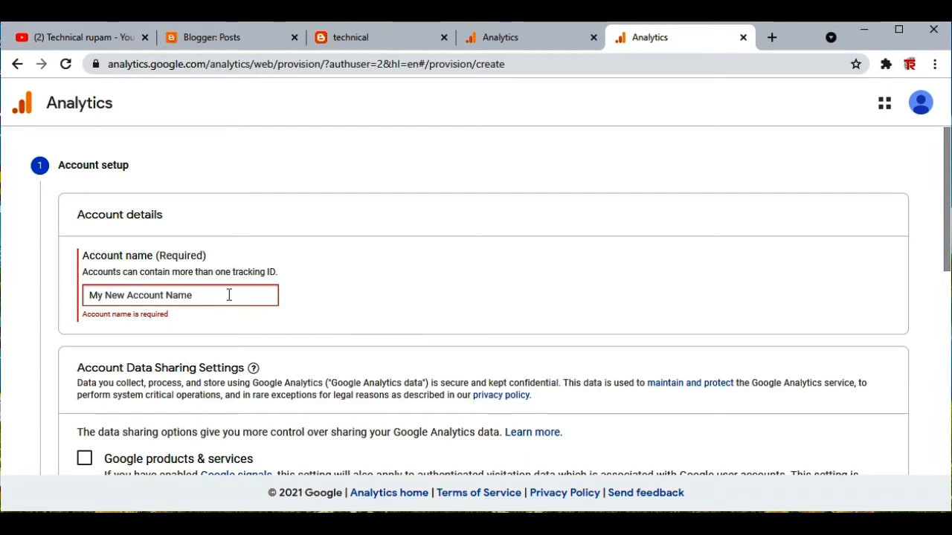
{"action": "type", "text": "pa"}
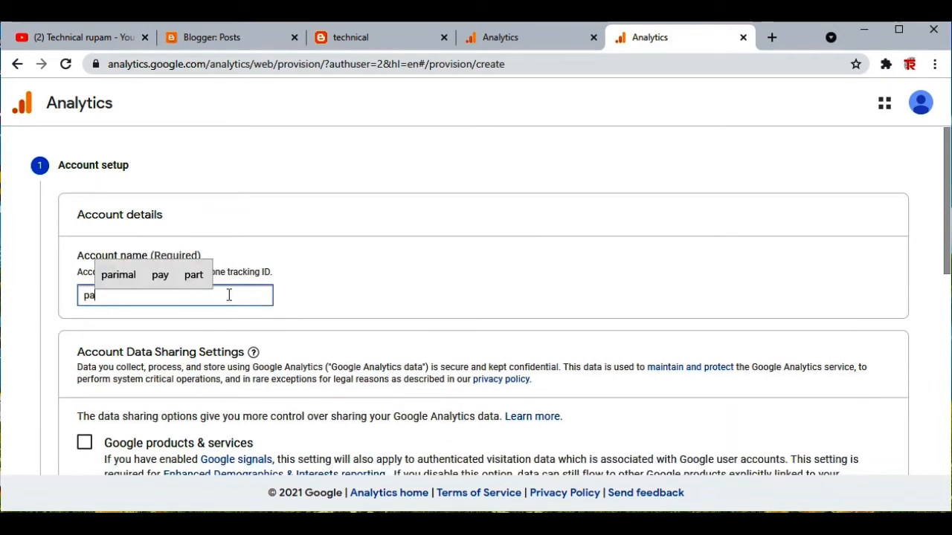
{"action": "type", "text": "rimal creation"}
{"action": "scroll", "coordinate": [160, 421], "scroll_direction": "down", "scroll_amount": 1}
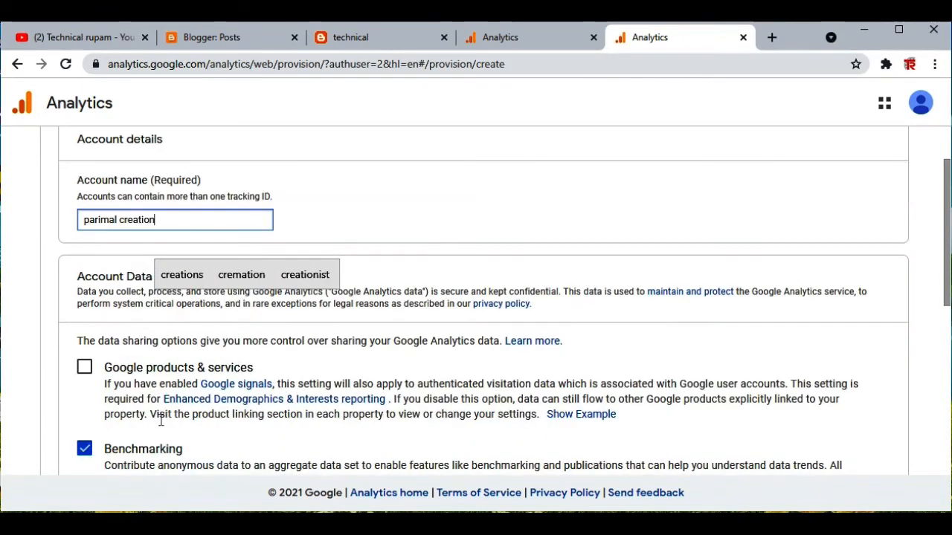
Go through the account data sharing options, including Google products & services, and continue to the property setup.
{"action": "left_click", "coordinate": [86, 376]}
{"action": "left_click", "coordinate": [87, 376]}
{"action": "scroll", "coordinate": [107, 451], "scroll_direction": "down", "scroll_amount": 4}
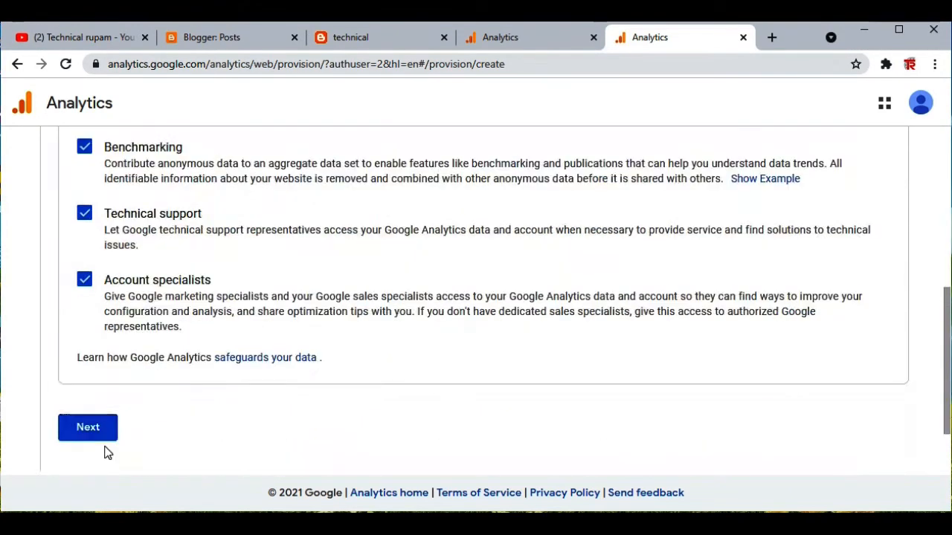
{"action": "left_click", "coordinate": [100, 431]}
{"action": "scroll", "coordinate": [67, 163], "scroll_direction": "up", "scroll_amount": 2}
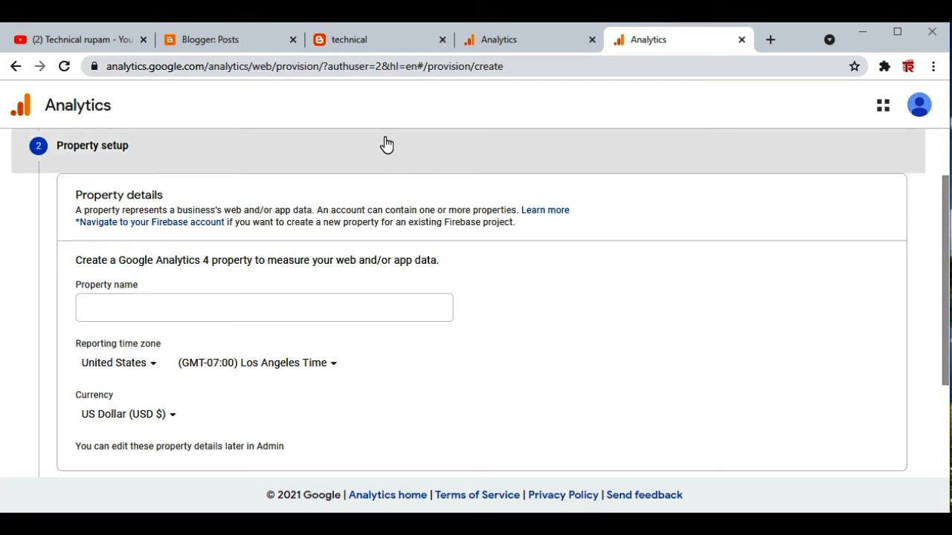
Start creating a new Google Analytics 4 property in the existing Analytics account and name it technical.
{"action": "left_click", "coordinate": [518, 42]}
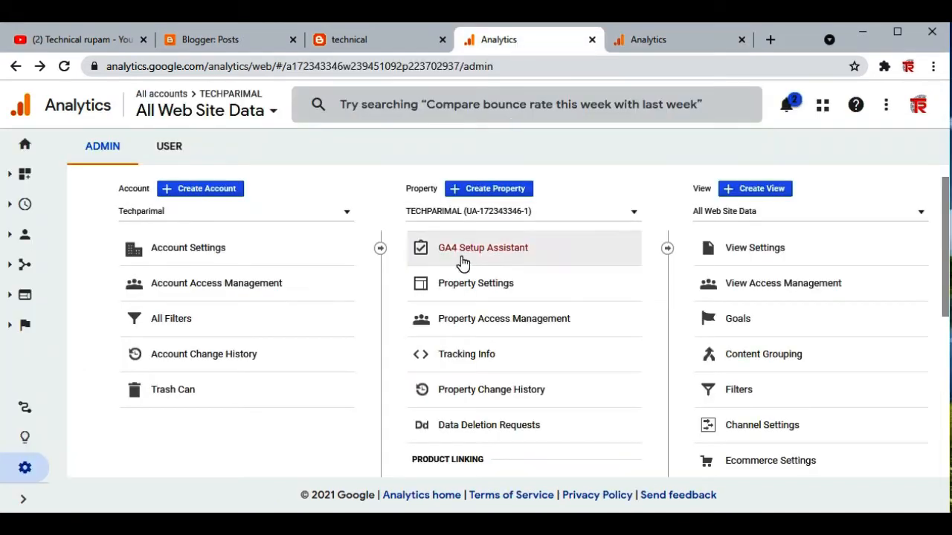
{"action": "left_click", "coordinate": [508, 197]}
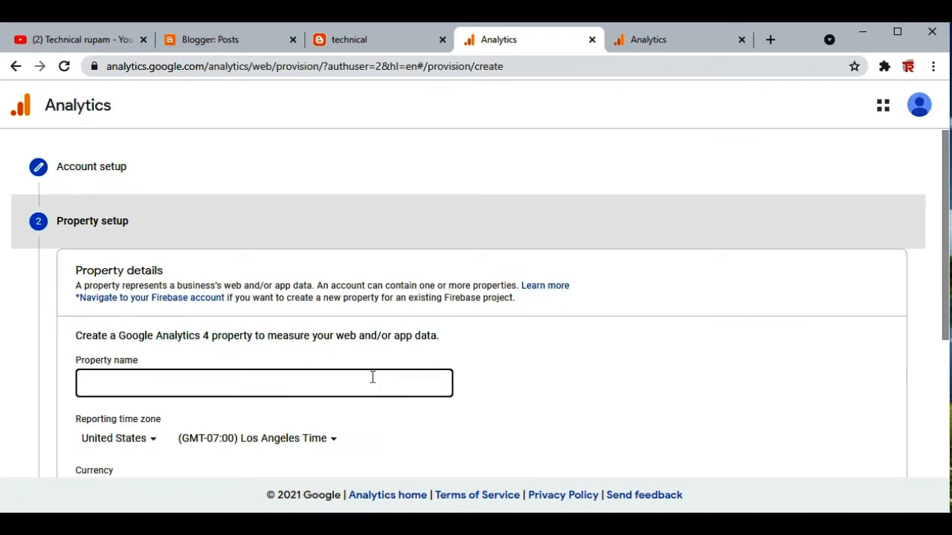
{"action": "left_click", "coordinate": [373, 377]}
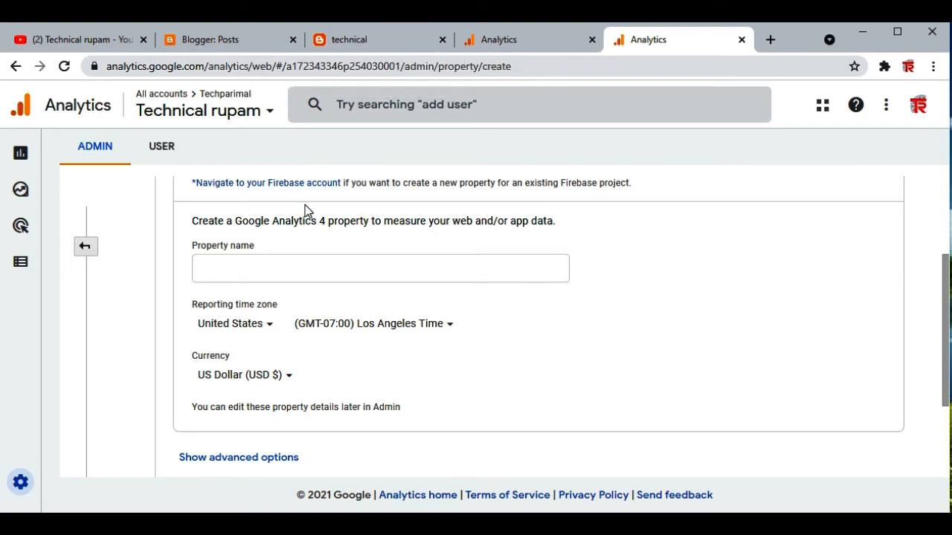
{"action": "left_click", "coordinate": [303, 267]}
{"action": "type", "text": "t"}
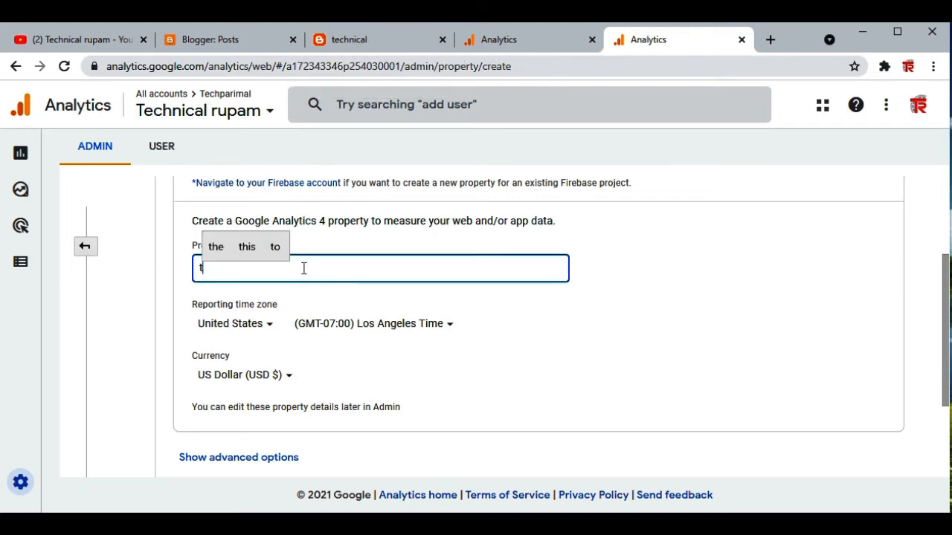
{"action": "type", "text": "echnical"}
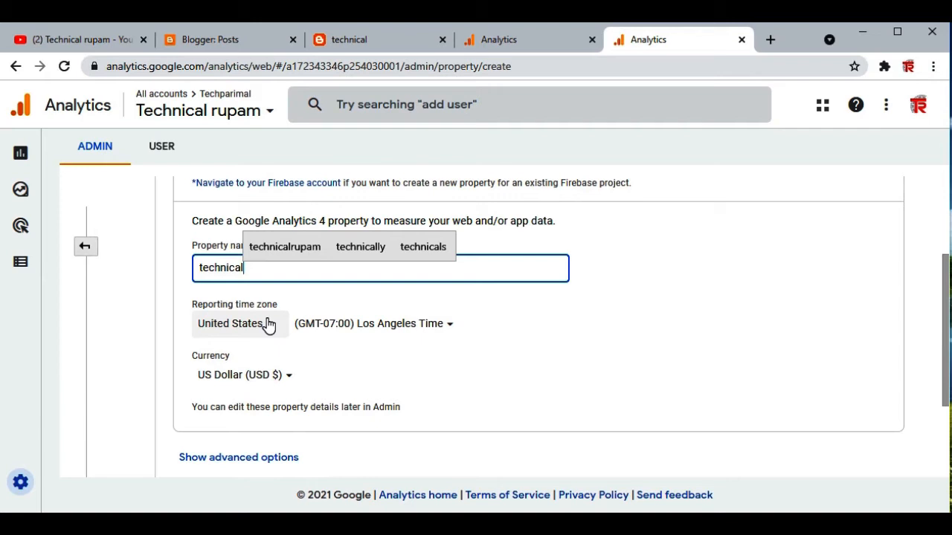
Set the property's reporting time zone to India and its currency to Indian Rupee (INR ₹).
{"action": "left_click", "coordinate": [268, 325]}
{"action": "scroll", "coordinate": [289, 372], "scroll_direction": "down", "scroll_amount": 3}
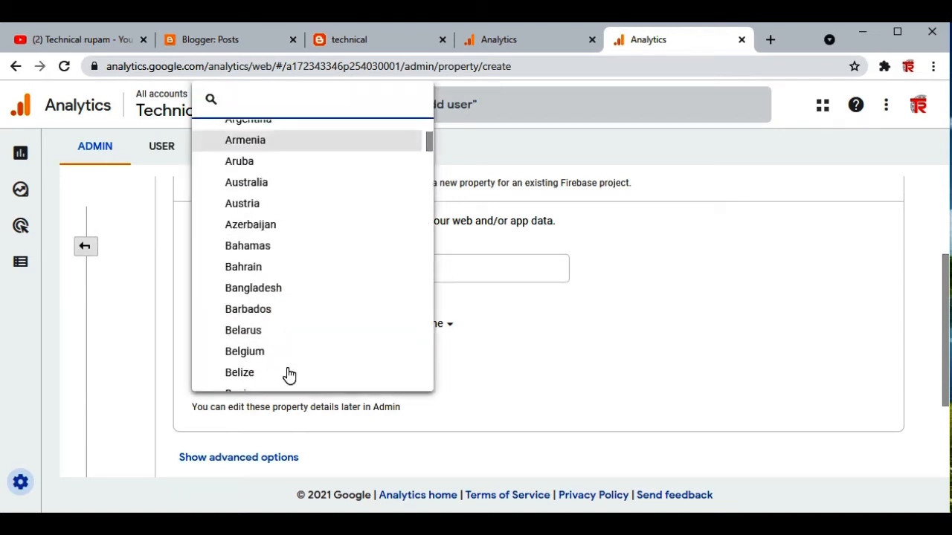
{"action": "scroll", "coordinate": [297, 332], "scroll_direction": "down", "scroll_amount": 2}
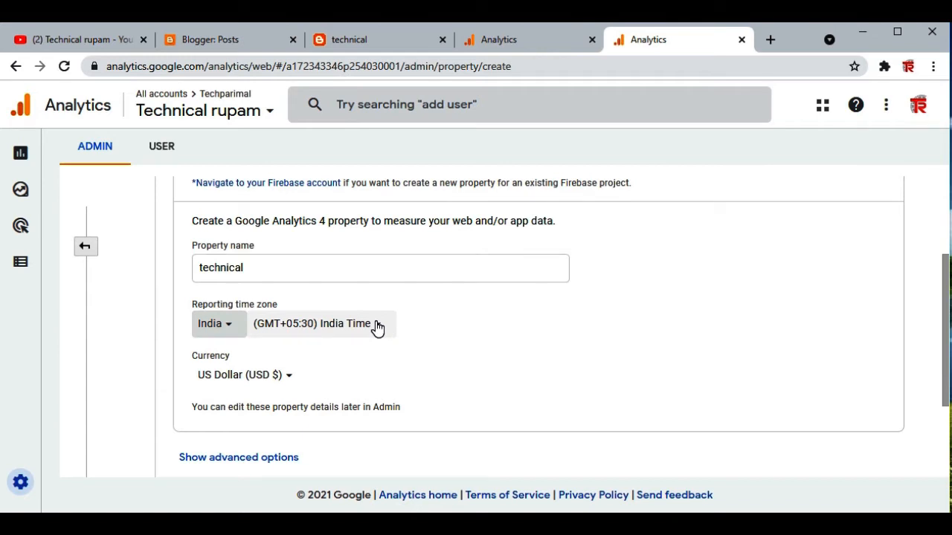
{"action": "left_click", "coordinate": [290, 377]}
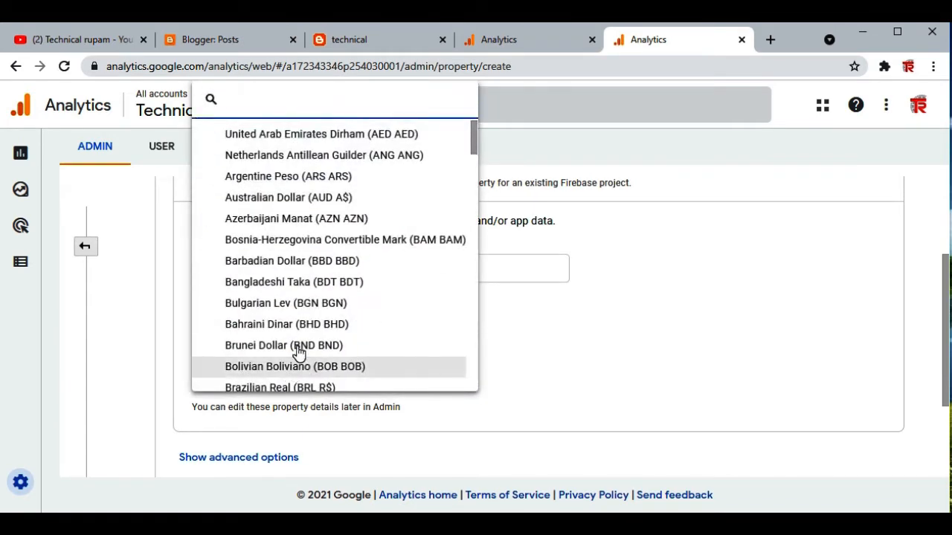
{"action": "scroll", "coordinate": [315, 312], "scroll_direction": "down", "scroll_amount": 10}
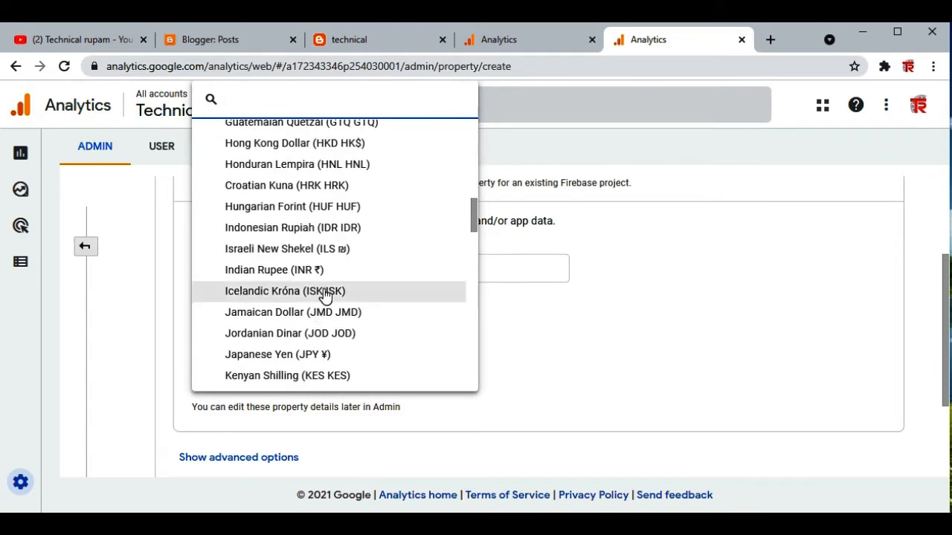
{"action": "left_click", "coordinate": [305, 272]}
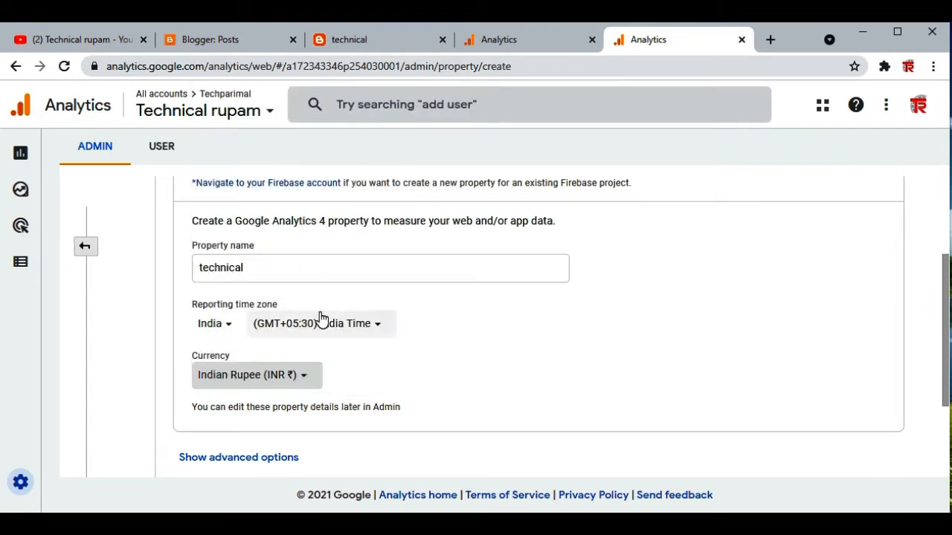
Look at the advanced property options, hide them again, and continue to the business information.
{"action": "scroll", "coordinate": [431, 357], "scroll_direction": "down", "scroll_amount": 2}
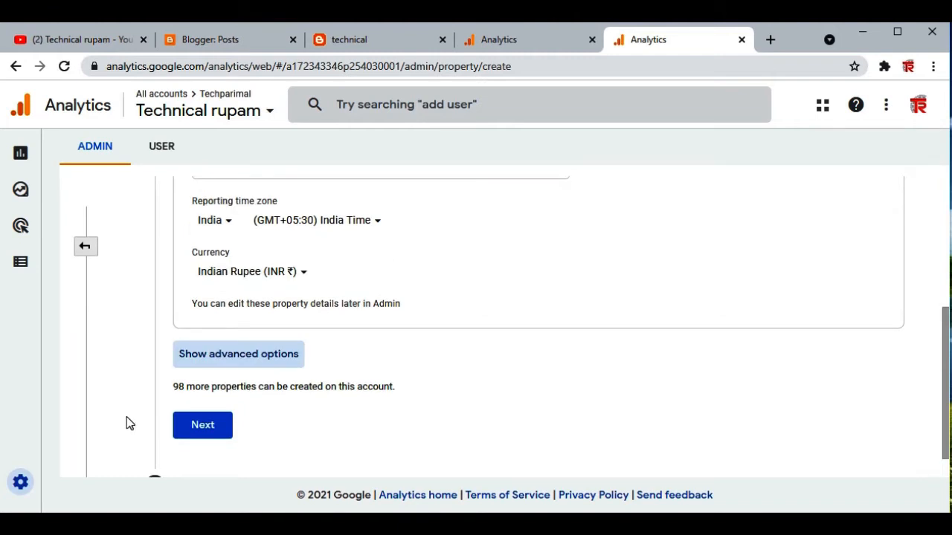
{"action": "left_click", "coordinate": [298, 367]}
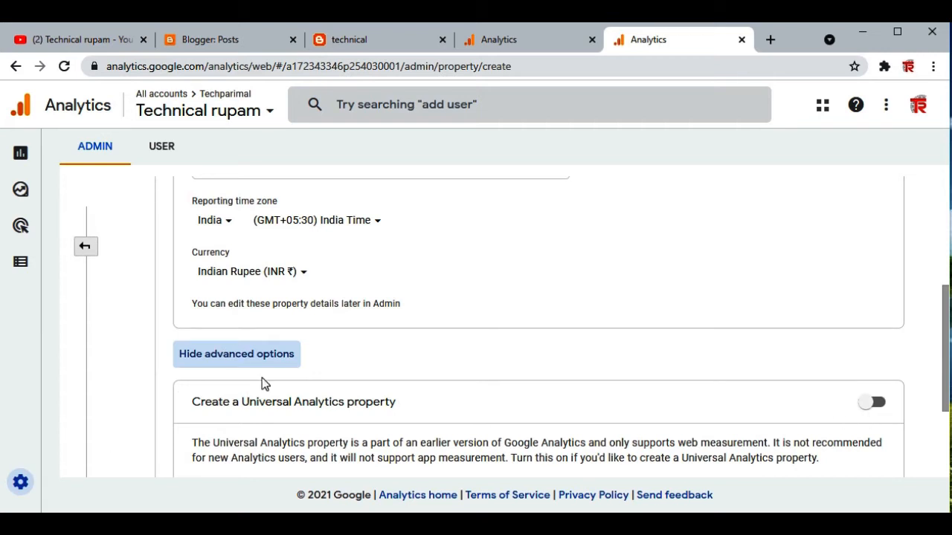
{"action": "left_click", "coordinate": [286, 357]}
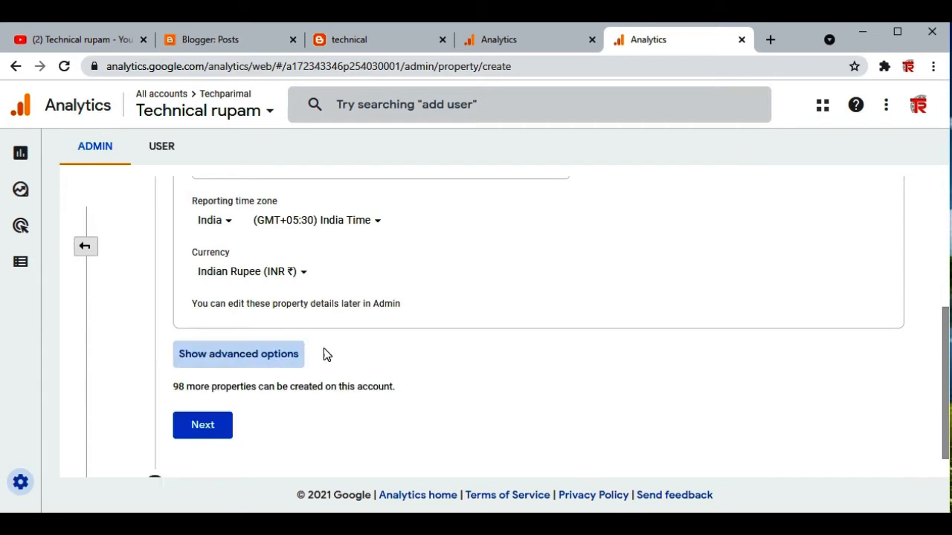
{"action": "left_click", "coordinate": [213, 432]}
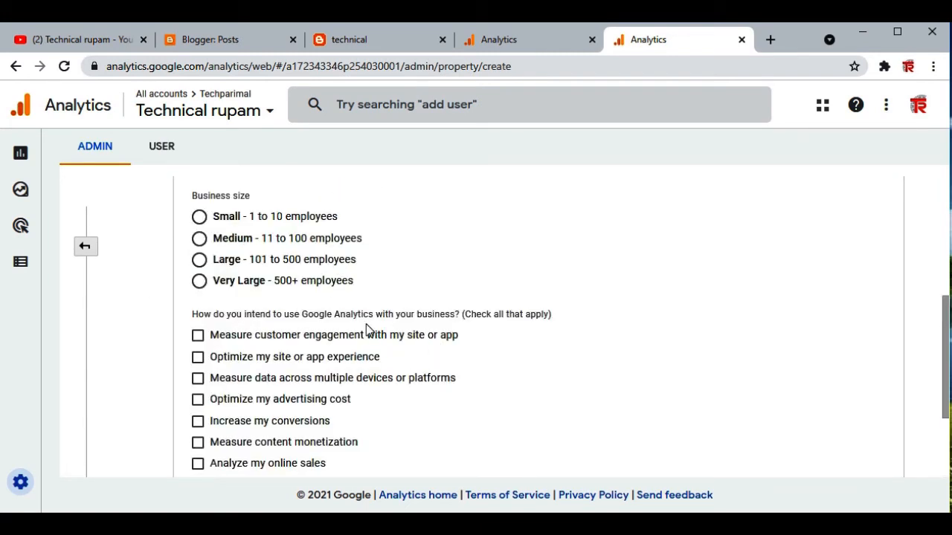
Set the industry category to Internet & Telecom and the business size to Small - 1 to 10 employees.
{"action": "scroll", "coordinate": [368, 329], "scroll_direction": "up", "scroll_amount": 1}
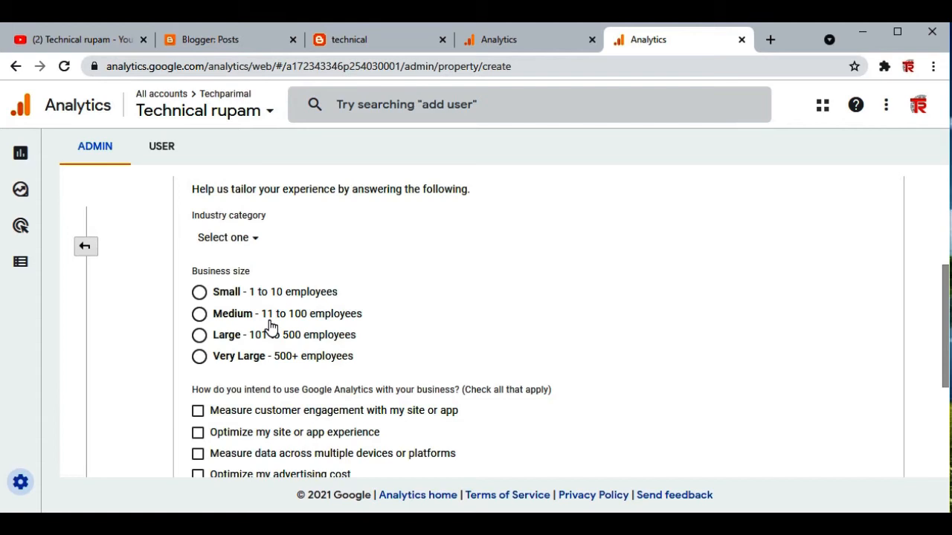
{"action": "left_click", "coordinate": [253, 245]}
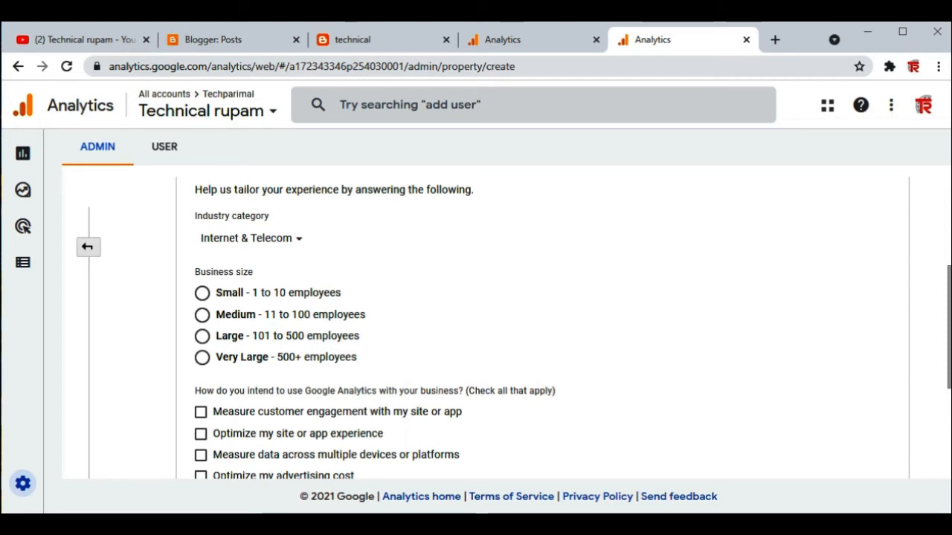
{"action": "left_click", "coordinate": [203, 293]}
Select the first seven intended uses, from measuring customer engagement to analyzing online sales, and create the property.
{"action": "scroll", "coordinate": [319, 266], "scroll_direction": "down", "scroll_amount": 2}
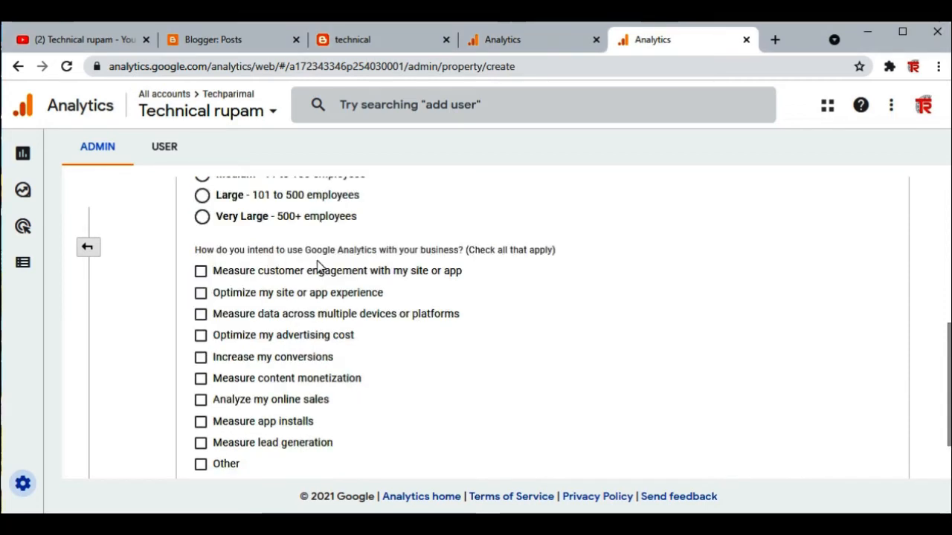
{"action": "left_click", "coordinate": [201, 273]}
{"action": "left_click", "coordinate": [203, 293]}
{"action": "left_click", "coordinate": [201, 315]}
{"action": "left_click", "coordinate": [201, 336]}
{"action": "left_click", "coordinate": [202, 357]}
{"action": "left_click", "coordinate": [201, 380]}
{"action": "left_click", "coordinate": [202, 401]}
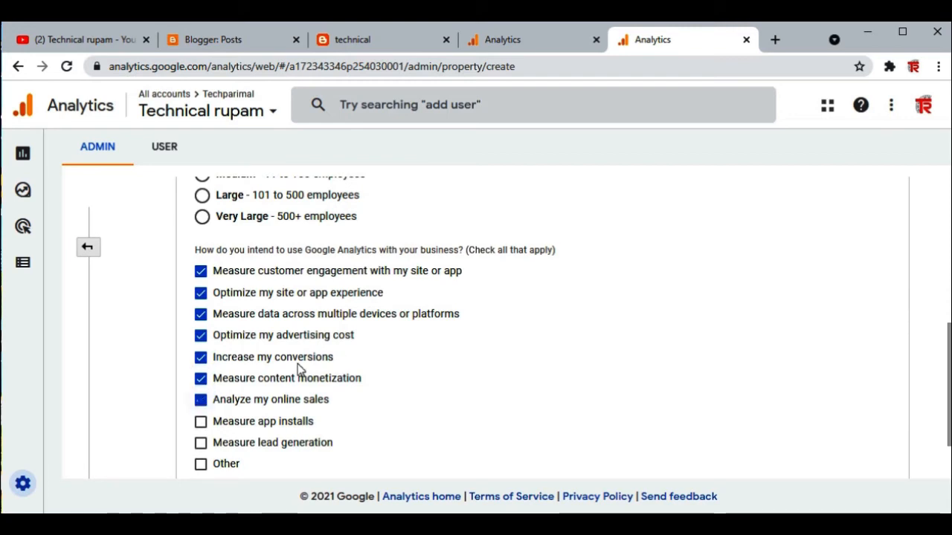
{"action": "scroll", "coordinate": [298, 370], "scroll_direction": "down", "scroll_amount": 1}
{"action": "left_click", "coordinate": [219, 450]}
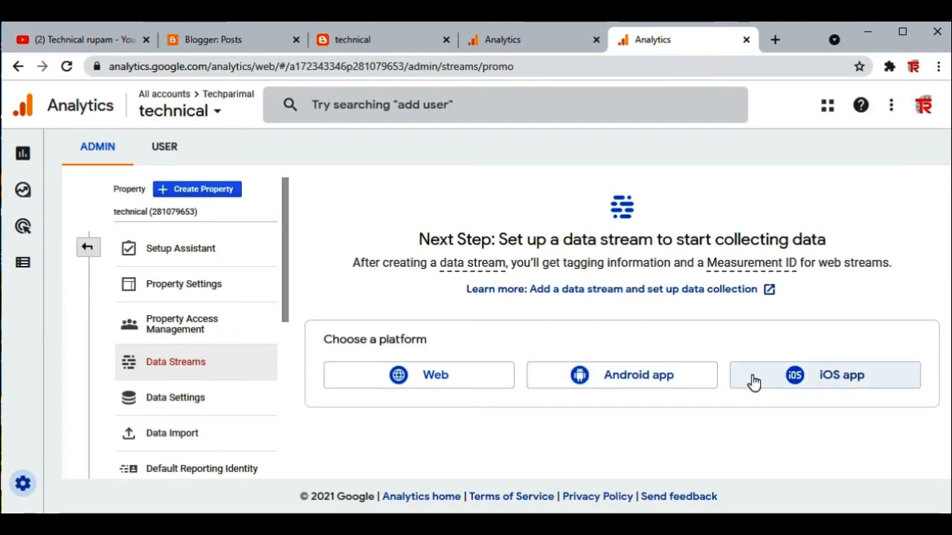
Start a web data stream setup for the property and copy the web address of the technical blog.
{"action": "left_click", "coordinate": [458, 378]}
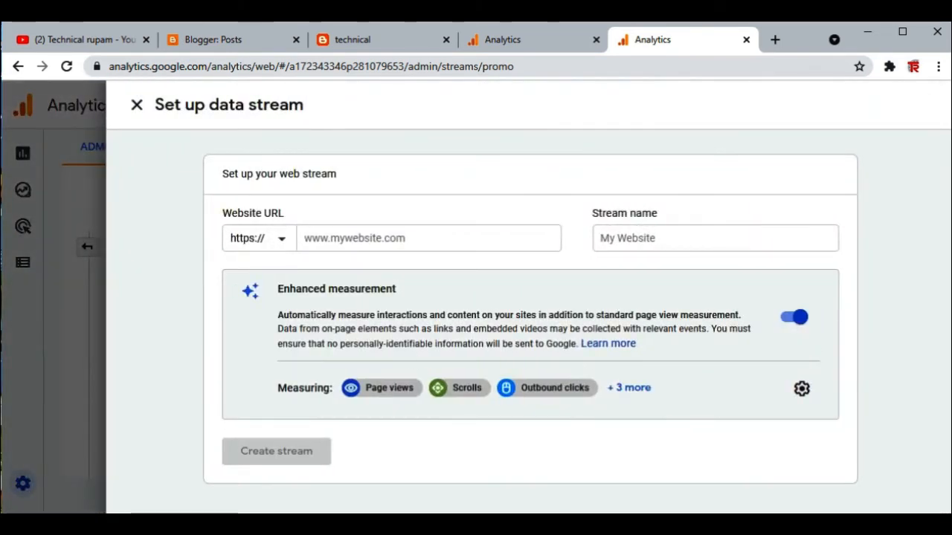
{"action": "left_click", "coordinate": [398, 237]}
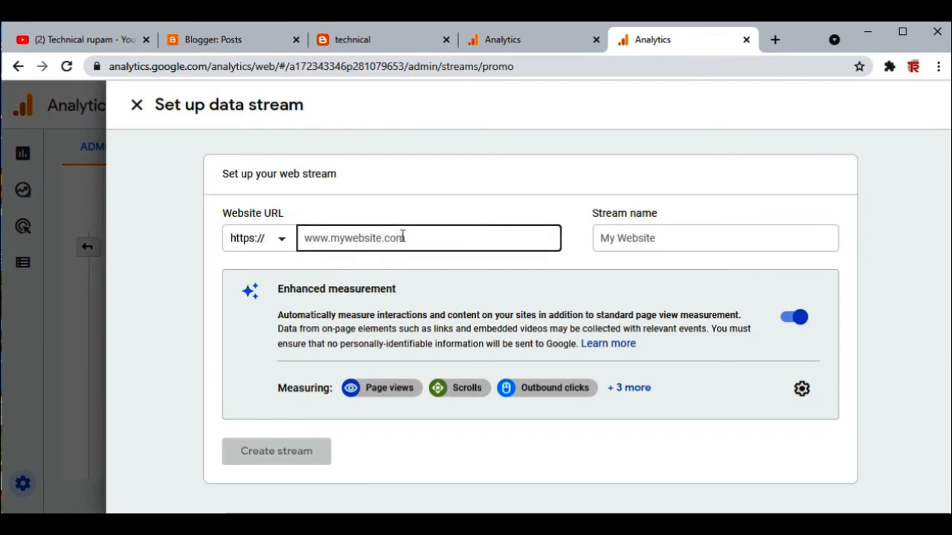
{"action": "left_click", "coordinate": [370, 34]}
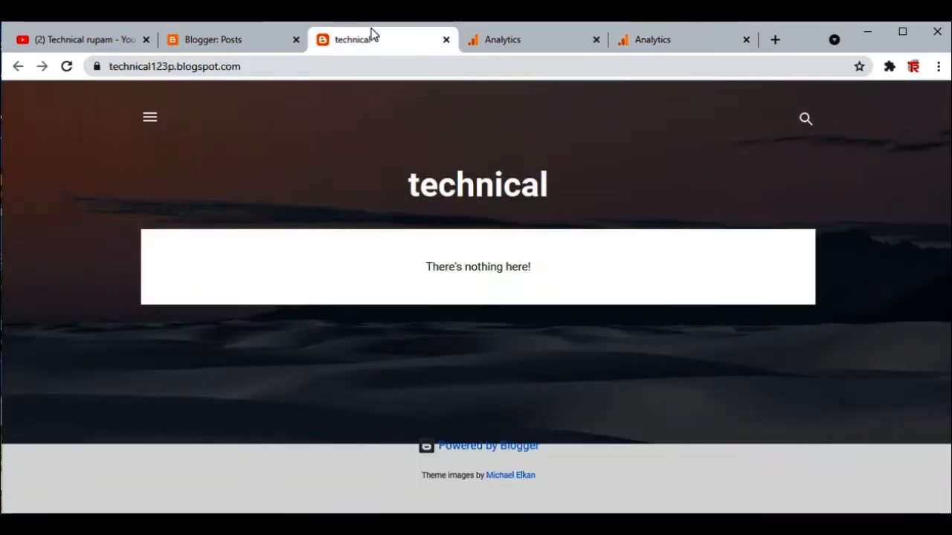
{"action": "left_click", "coordinate": [239, 68]}
{"action": "right_click", "coordinate": [240, 69]}
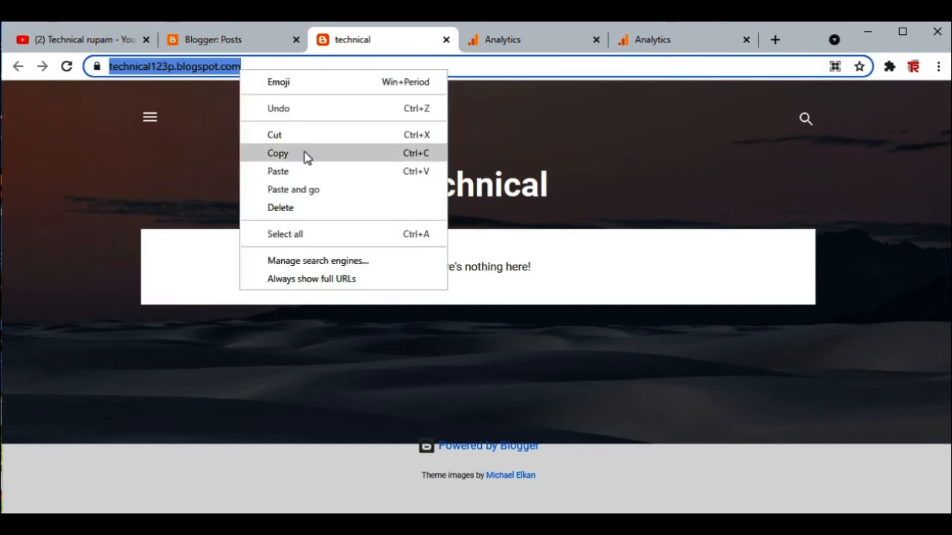
{"action": "left_click", "coordinate": [305, 153]}
{"action": "left_click", "coordinate": [665, 41]}
{"action": "left_click", "coordinate": [425, 238]}
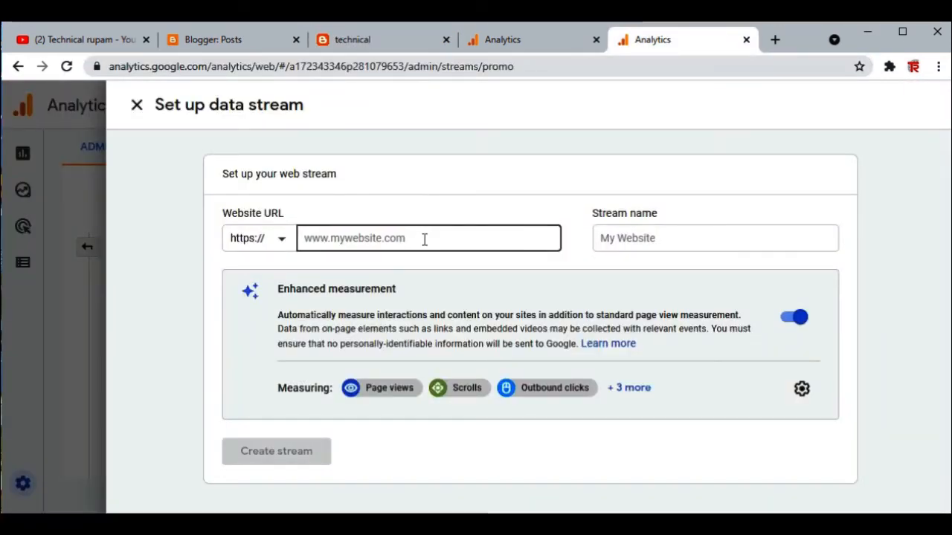
{"action": "right_click", "coordinate": [429, 237]}
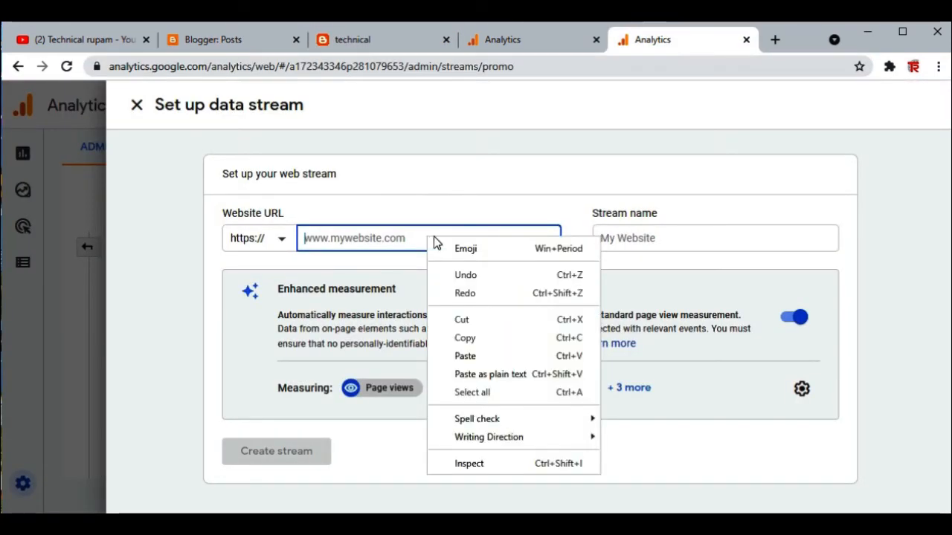
{"action": "left_click", "coordinate": [493, 361]}
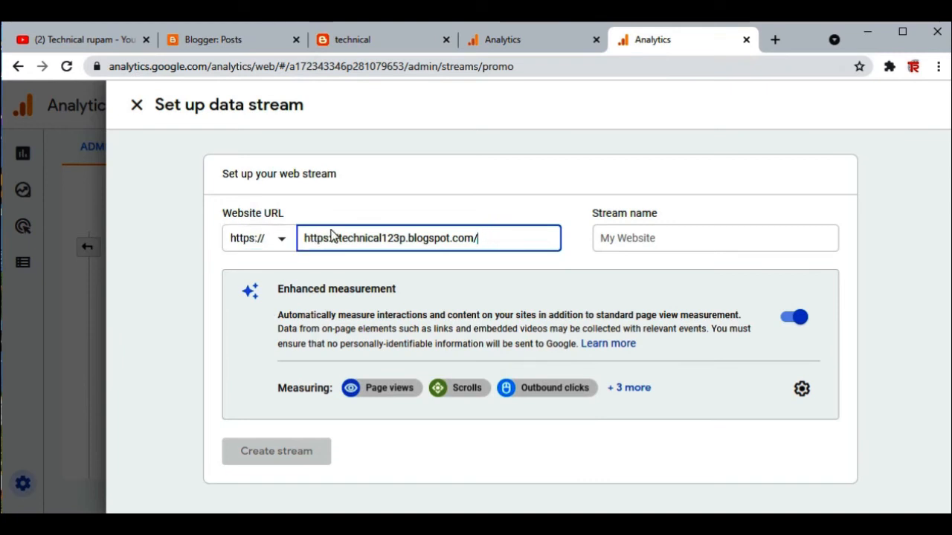
{"action": "left_click_drag", "start_coordinate": [338, 238], "coordinate": [291, 245]}
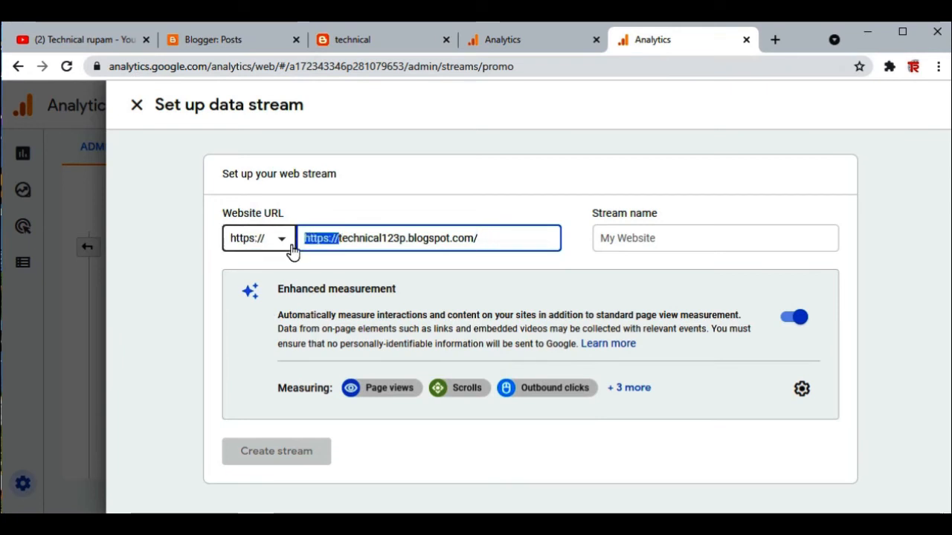
{"action": "key", "text": "BackSpace"}
Name the stream TP, show all enhanced measurement items, and create the stream.
{"action": "left_click", "coordinate": [641, 238]}
{"action": "left_click", "coordinate": [677, 238]}
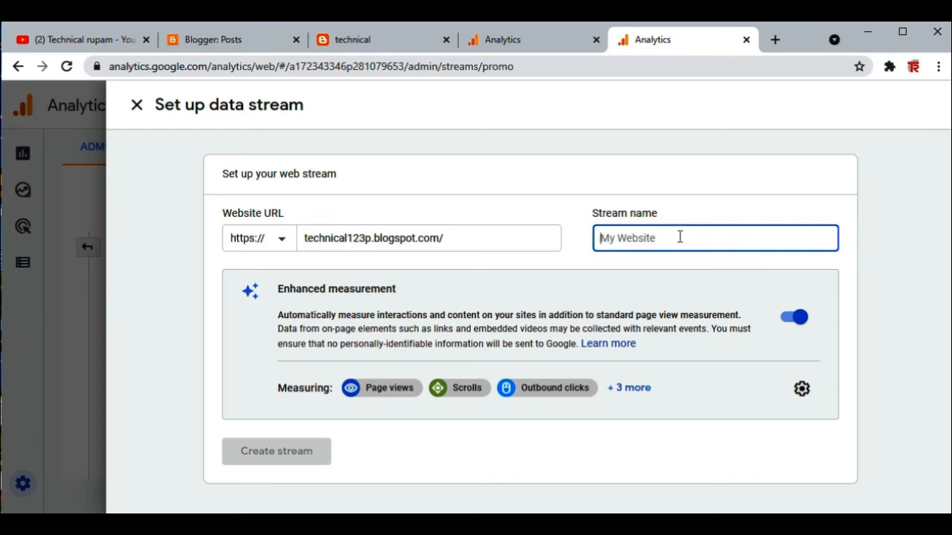
{"action": "type", "text": "TP"}
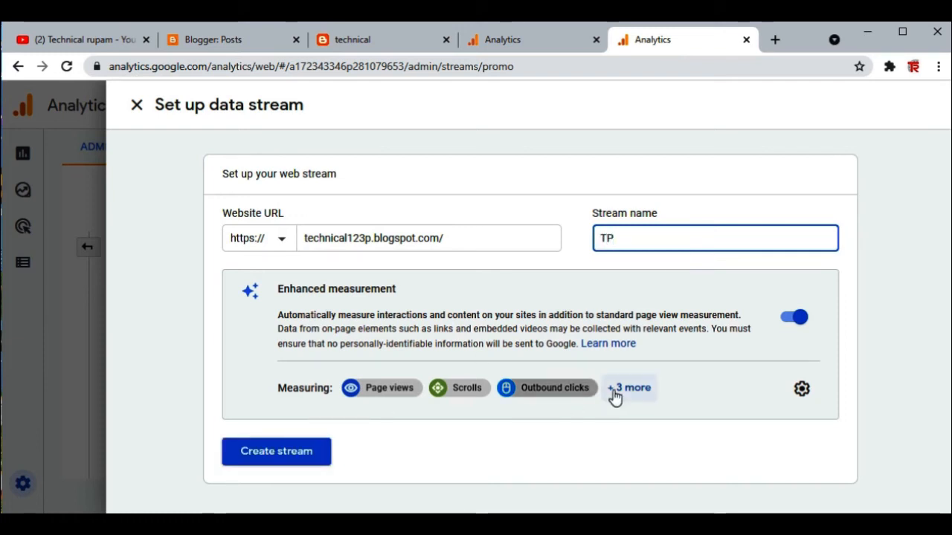
{"action": "left_click", "coordinate": [638, 389]}
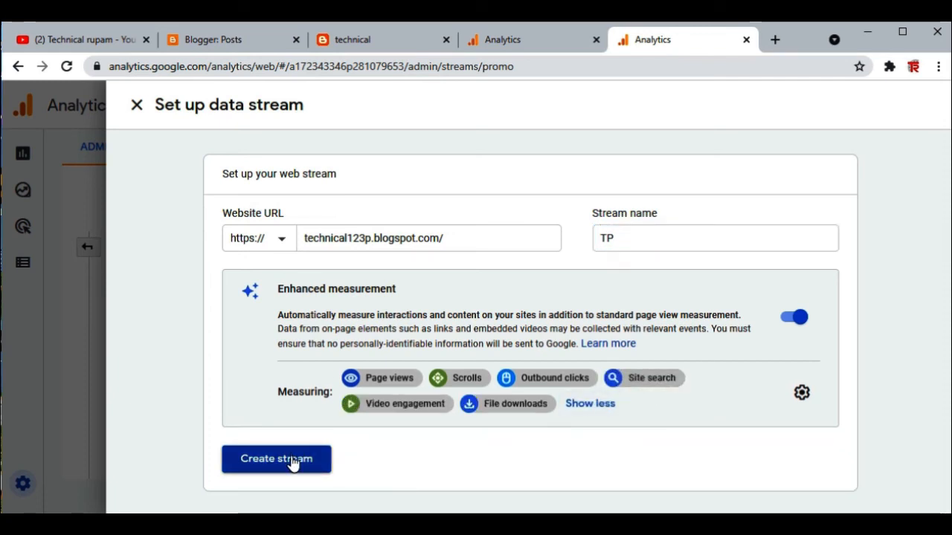
{"action": "left_click", "coordinate": [292, 462]}
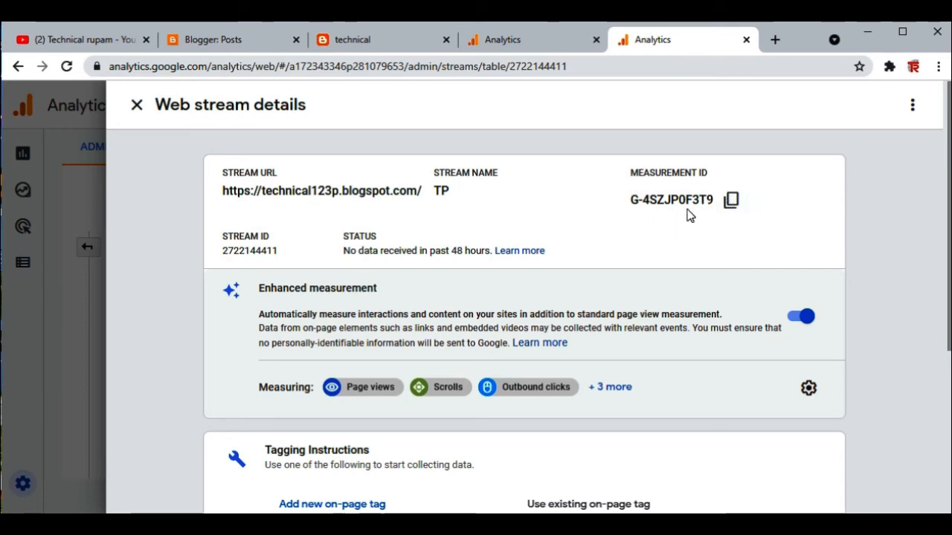
Switch to Blogger and try to enter the stream's measurement ID as the blog's Google Analytics Property ID in the settings.
{"action": "left_click", "coordinate": [205, 40]}
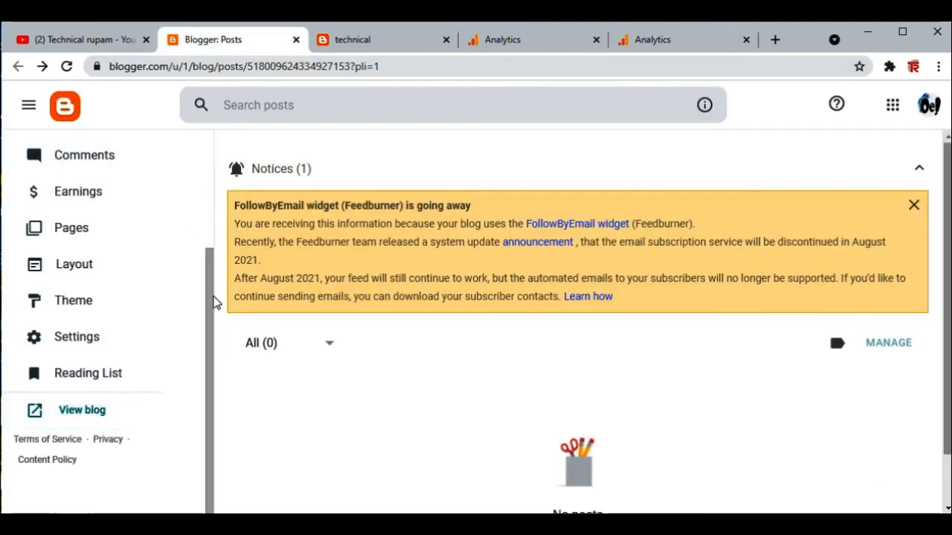
{"action": "left_click", "coordinate": [88, 342]}
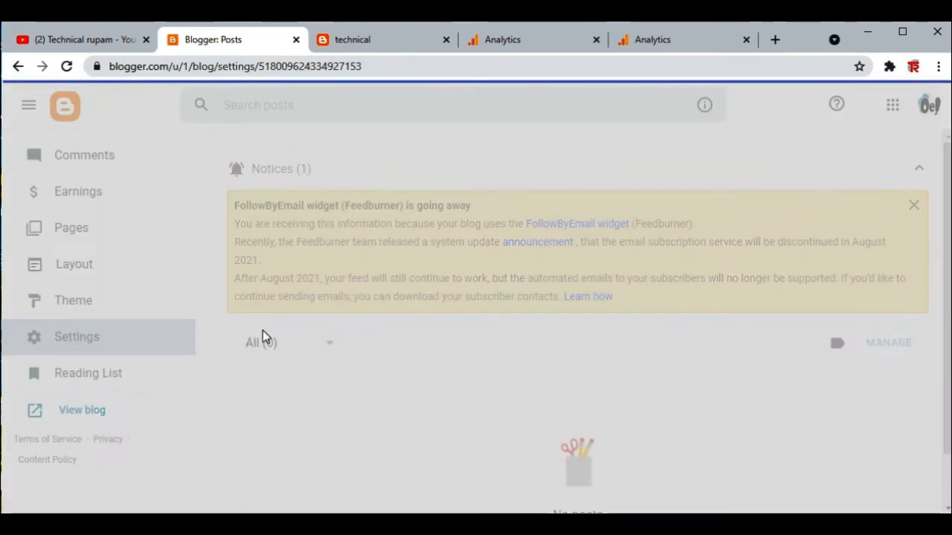
{"action": "scroll", "coordinate": [420, 368], "scroll_direction": "down", "scroll_amount": 3}
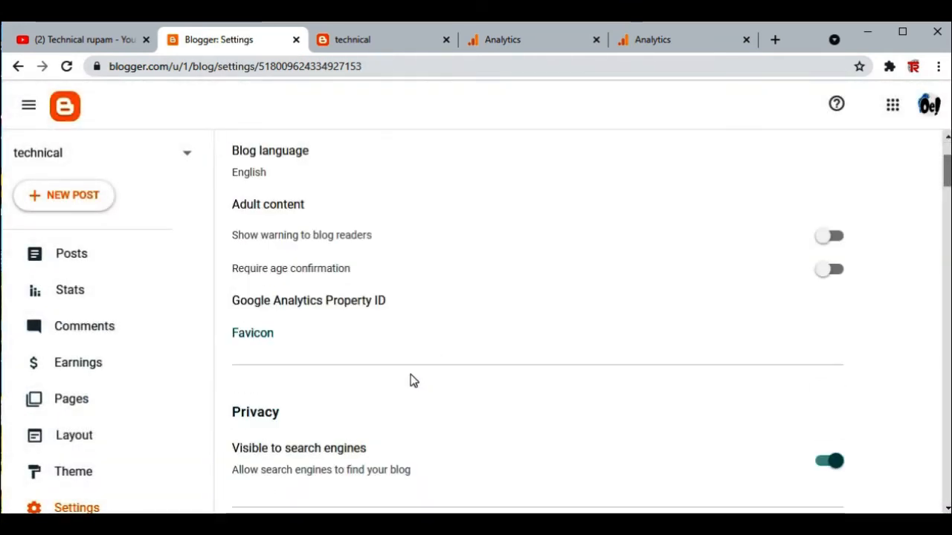
{"action": "left_click", "coordinate": [379, 236]}
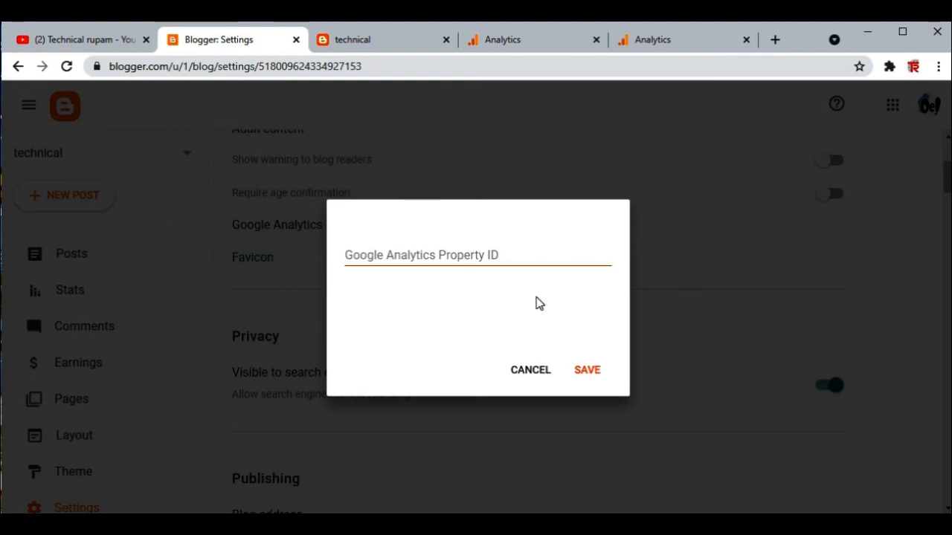
{"action": "left_click", "coordinate": [653, 40]}
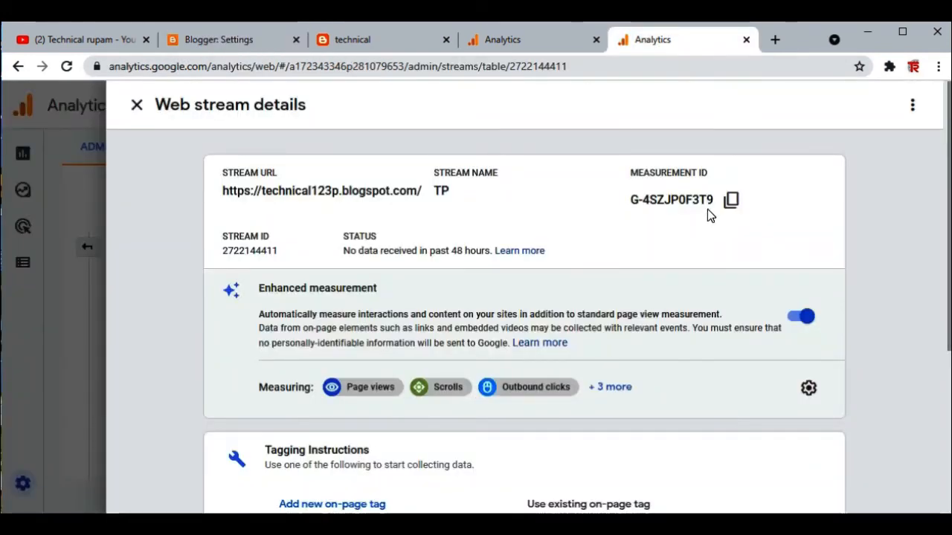
{"action": "left_click", "coordinate": [727, 201]}
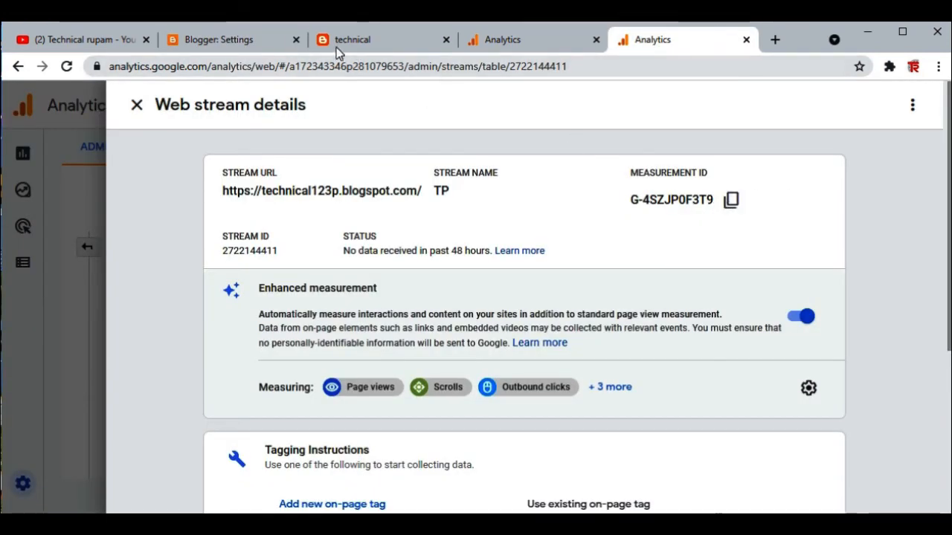
{"action": "left_click", "coordinate": [243, 37]}
{"action": "left_click", "coordinate": [449, 265]}
{"action": "key", "text": "ctrl+v"}
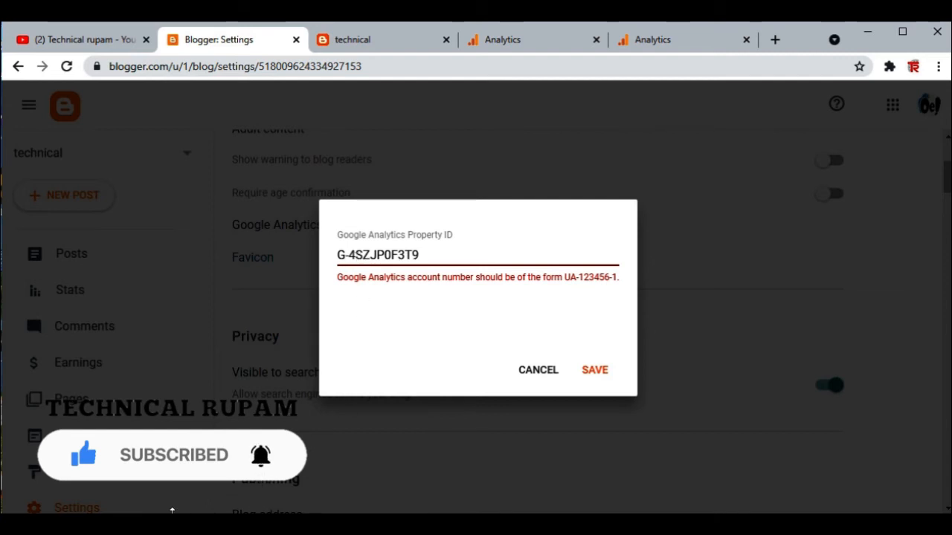
{"action": "left_click", "coordinate": [526, 378]}
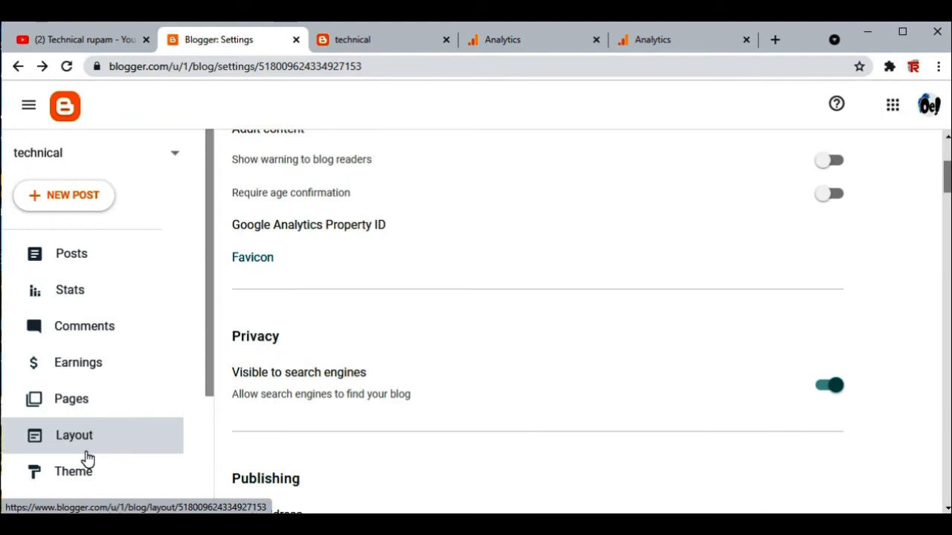
Open the HTML code of the blog's Contempo Light theme for editing.
{"action": "left_click", "coordinate": [82, 476]}
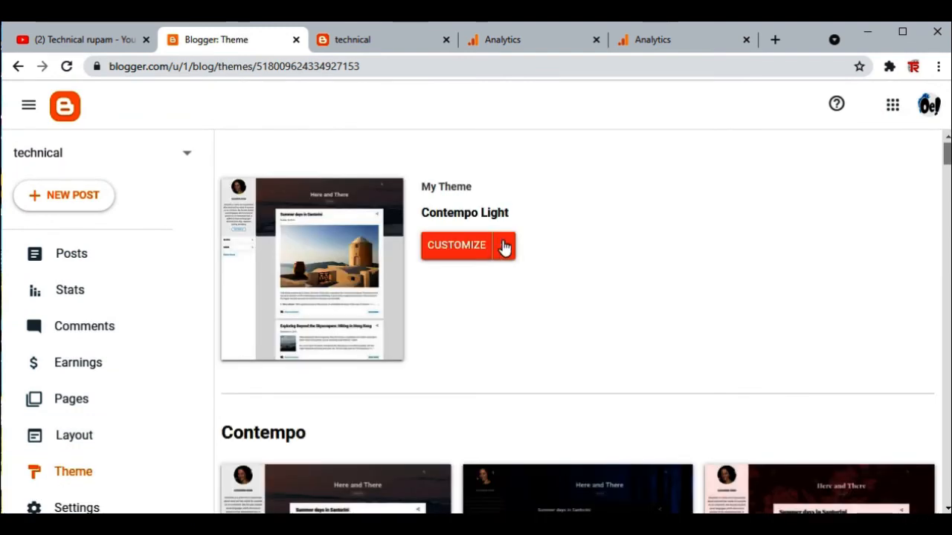
{"action": "left_click", "coordinate": [504, 248]}
{"action": "left_click", "coordinate": [336, 379]}
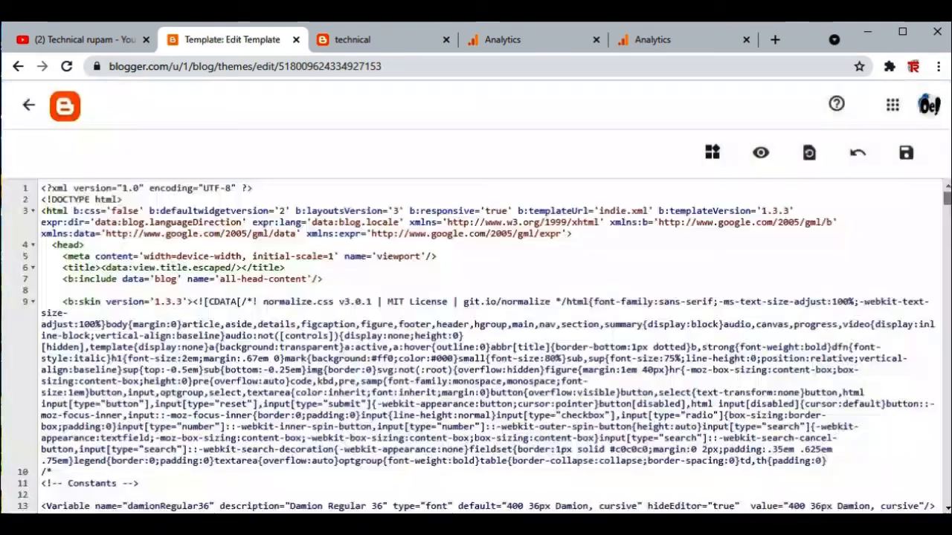
Switch to Google Analytics and copy the global site tag (gtag.js) code from the web stream's tagging instructions.
{"action": "left_click", "coordinate": [686, 41]}
{"action": "scroll", "coordinate": [553, 259], "scroll_direction": "down", "scroll_amount": 4}
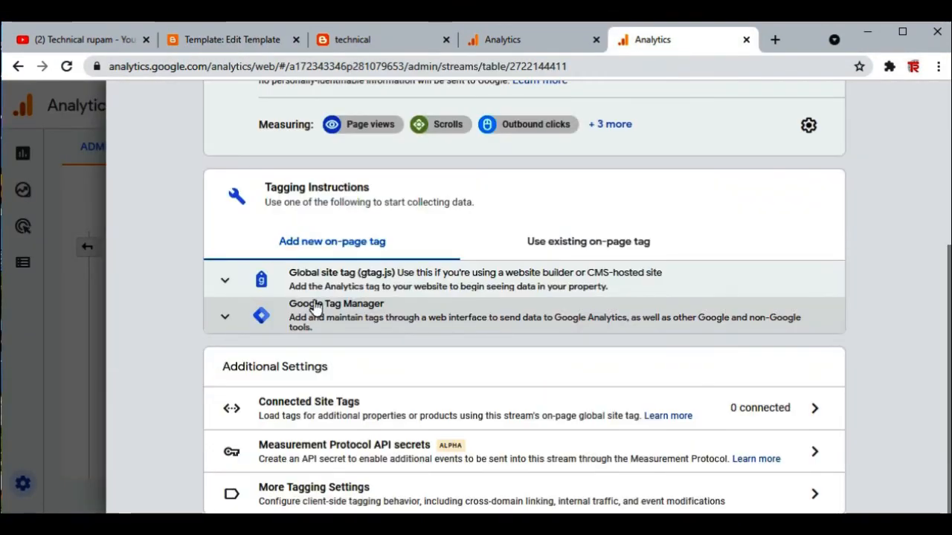
{"action": "left_click", "coordinate": [424, 279]}
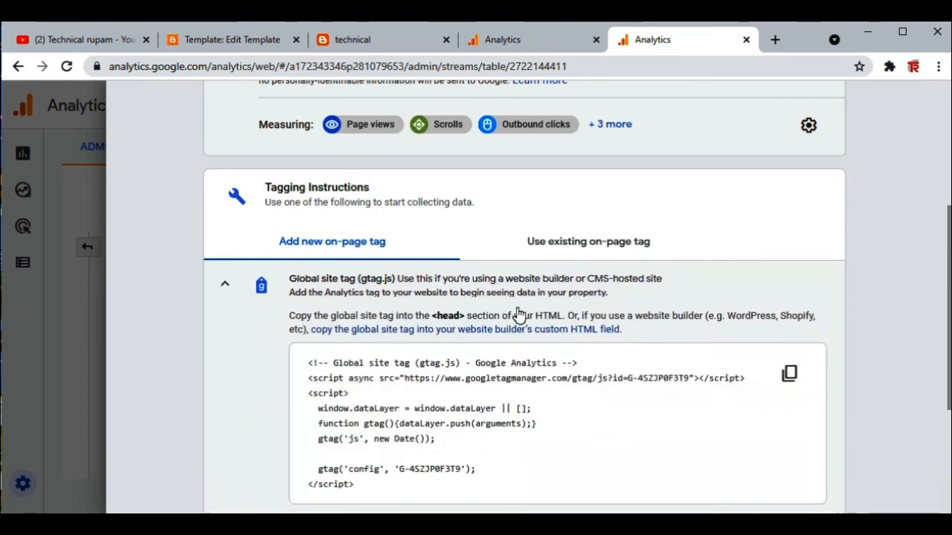
{"action": "scroll", "coordinate": [525, 316], "scroll_direction": "down", "scroll_amount": 1}
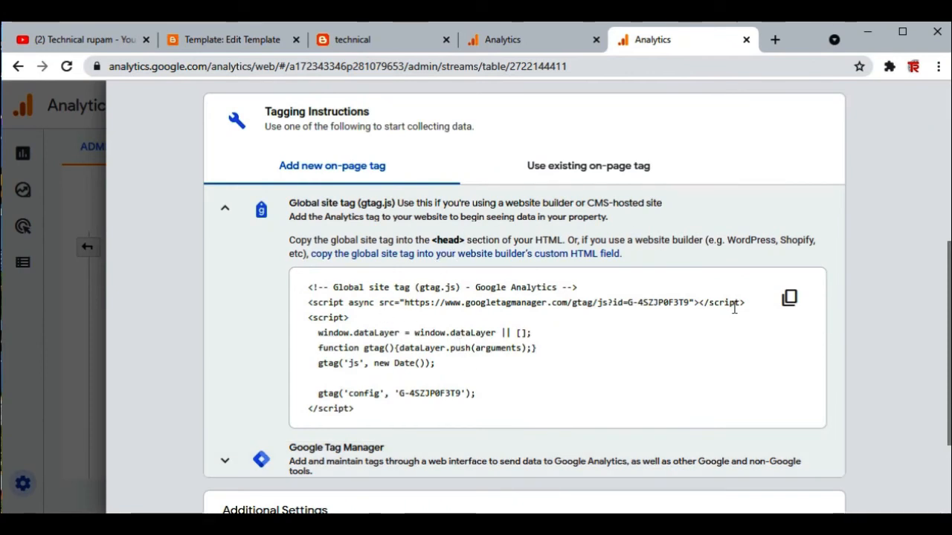
{"action": "left_click", "coordinate": [793, 308]}
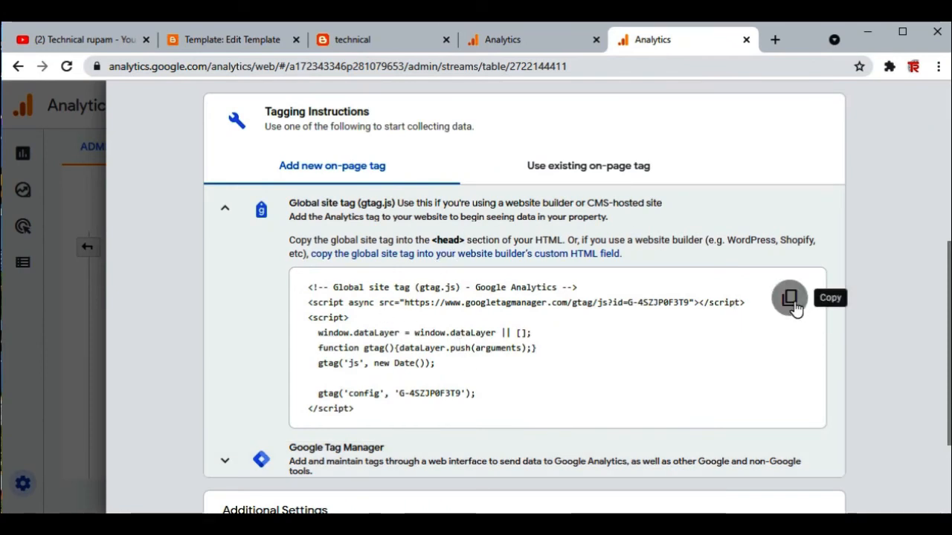
Paste the global site tag on a new line directly below <head> in the Blogger theme HTML and save the theme.
{"action": "left_click", "coordinate": [240, 42]}
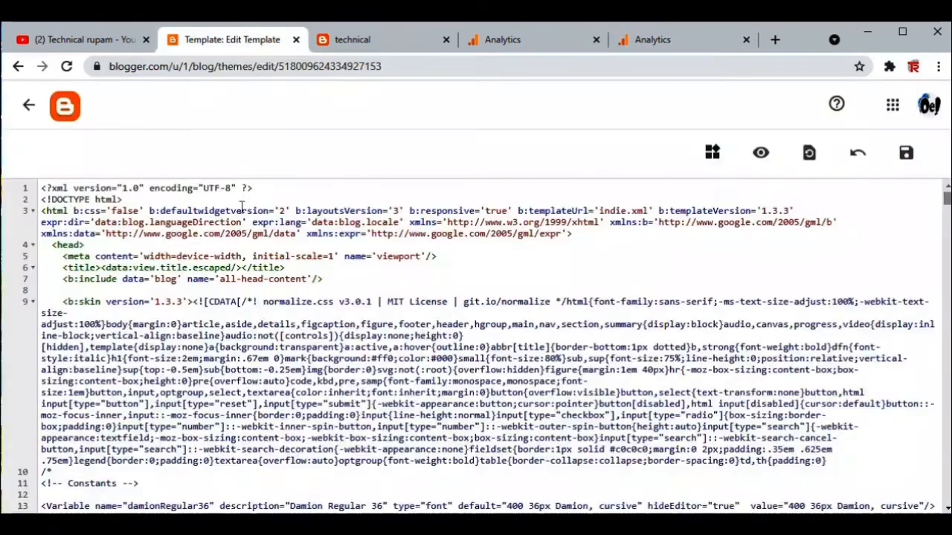
{"action": "left_click", "coordinate": [98, 245]}
{"action": "key", "text": "Return"}
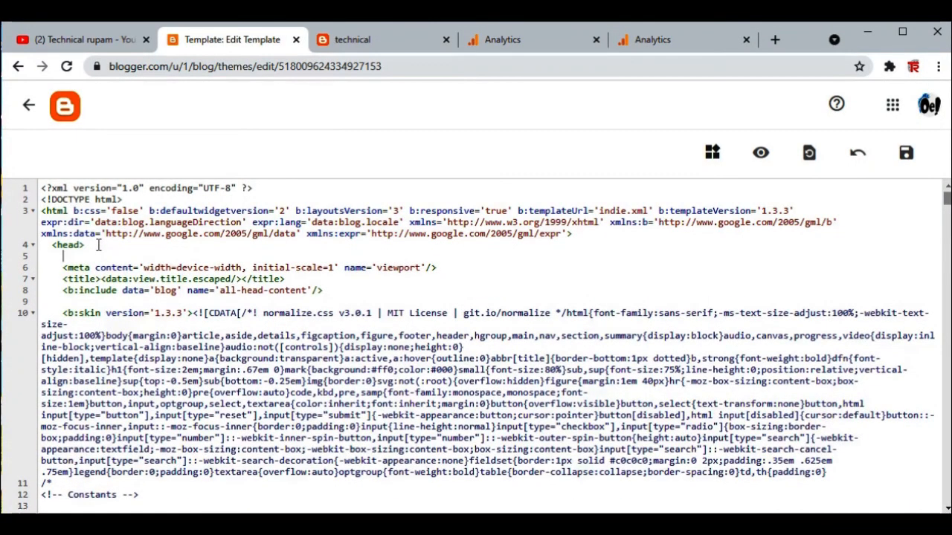
{"action": "key", "text": "ctrl+v"}
{"action": "type", "text": "v"}
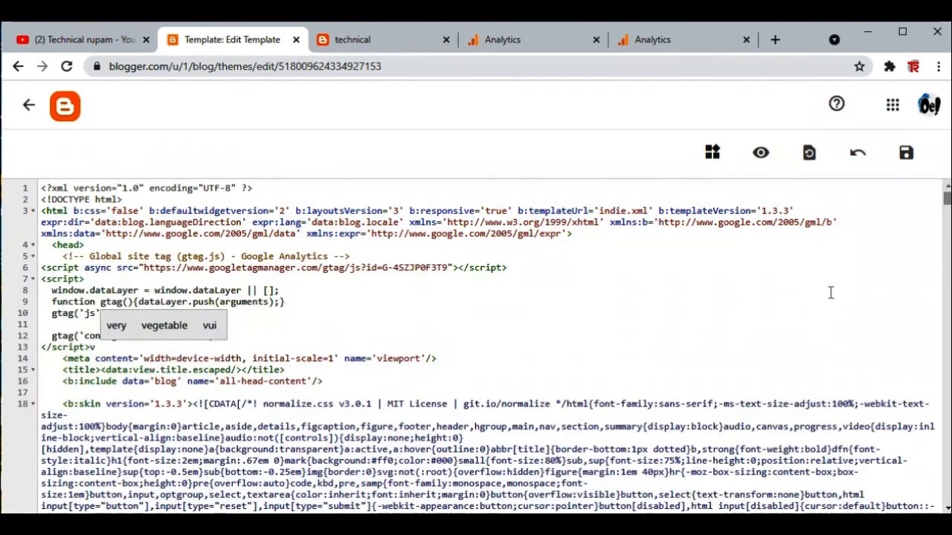
{"action": "left_click", "coordinate": [899, 158]}
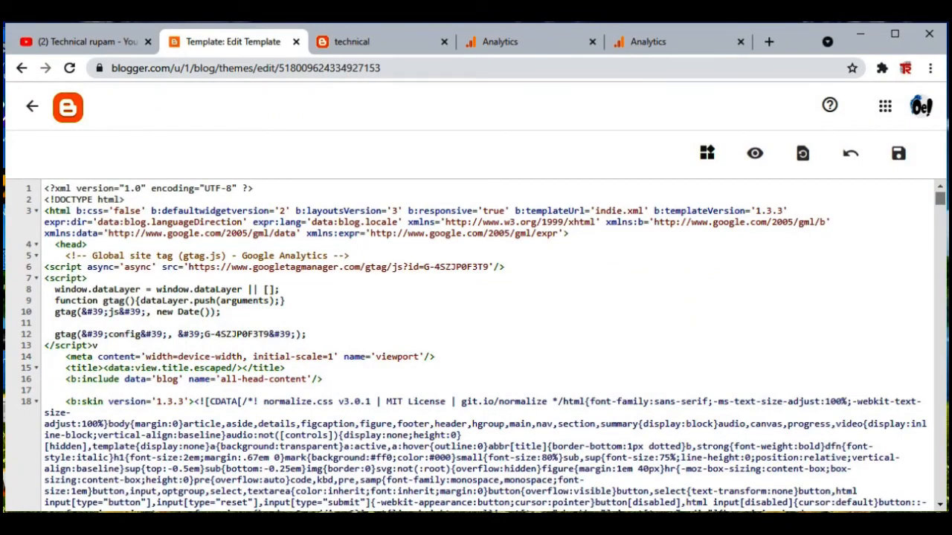
Close the extra Google Analytics tab and check the property's Realtime overview report in the remaining one.
{"action": "left_click", "coordinate": [740, 42]}
{"action": "left_click", "coordinate": [665, 43]}
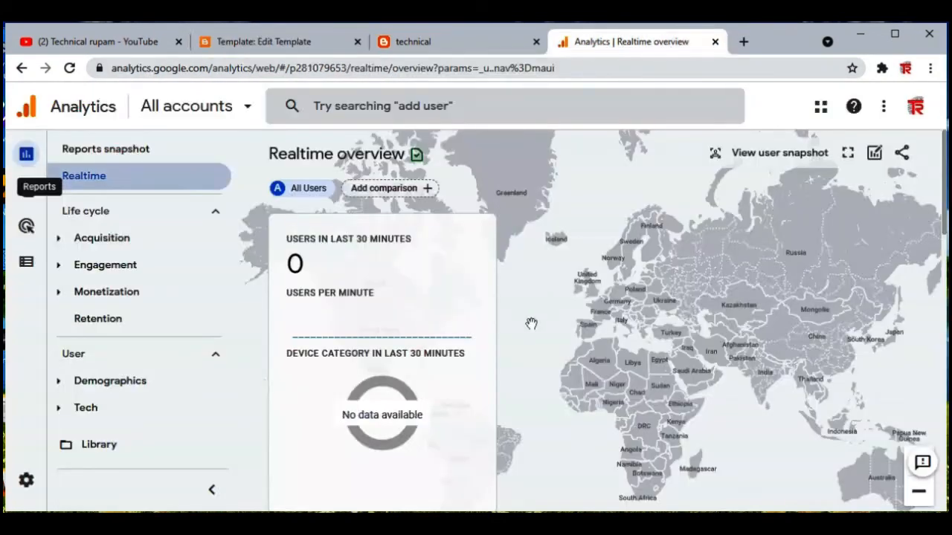